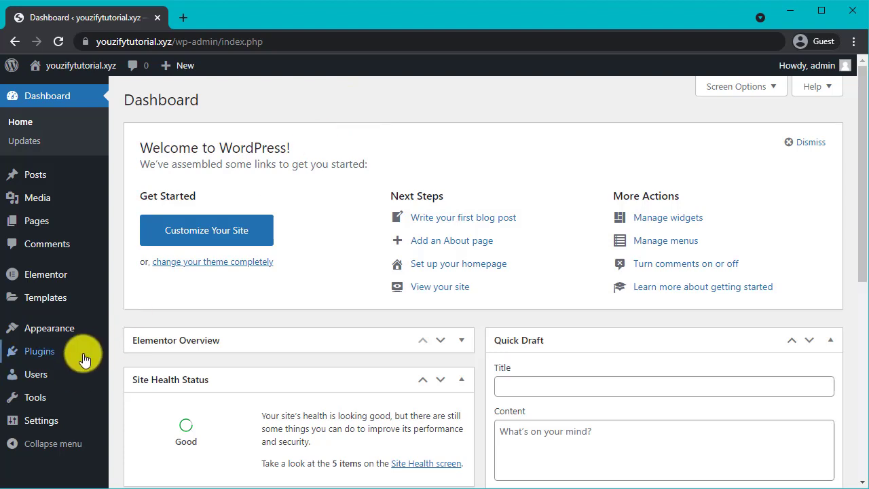
# Search for 'buddypress', then install and activate the BuddyPress plugin
pyautogui.moveTo(86, 359)
pyautogui.click(149, 352)
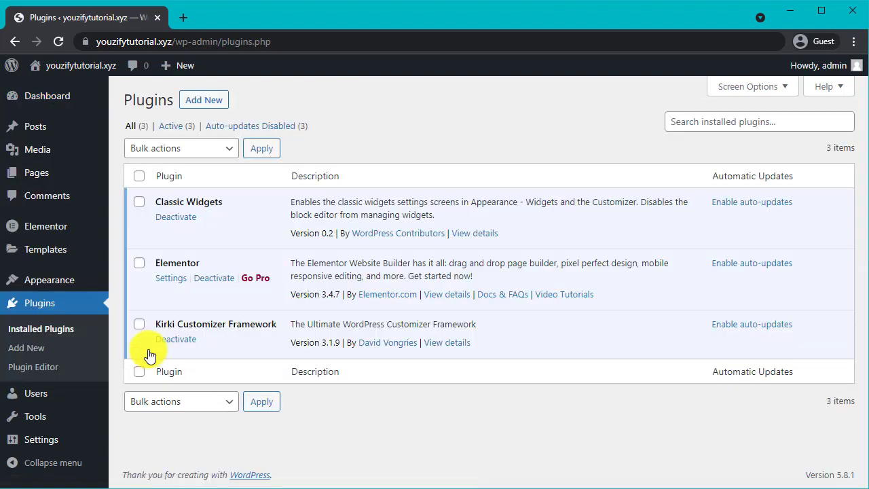
pyautogui.click(204, 101)
pyautogui.click(710, 138)
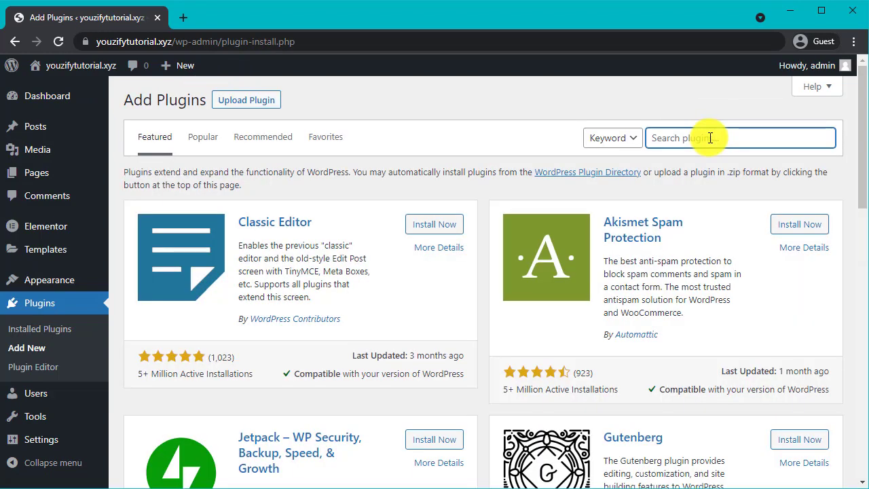
pyautogui.write('buddypress')
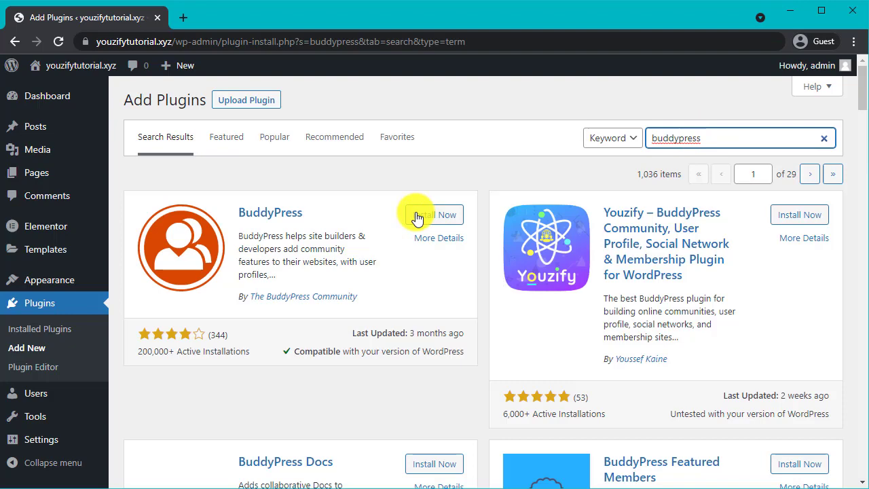
pyautogui.click(417, 216)
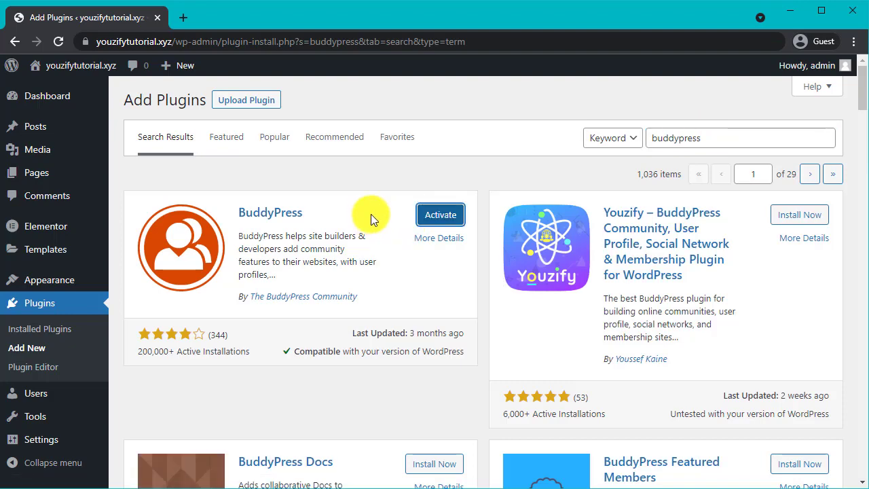
pyautogui.click(434, 218)
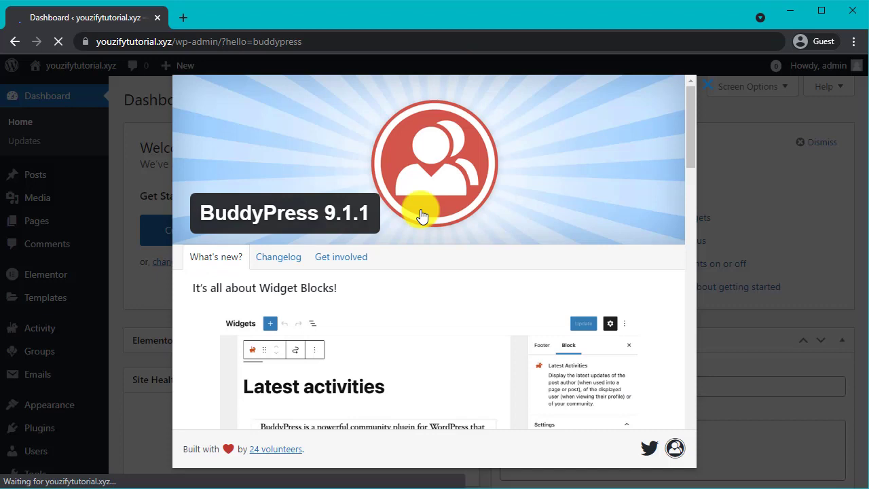
pyautogui.click(804, 94)
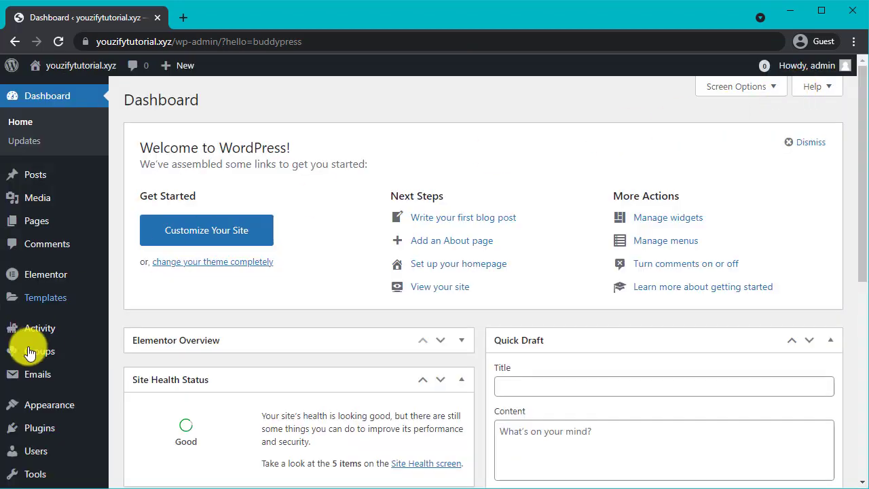
# Search for 'youzify', then install and activate the Youzify plugin
pyautogui.moveTo(20, 429)
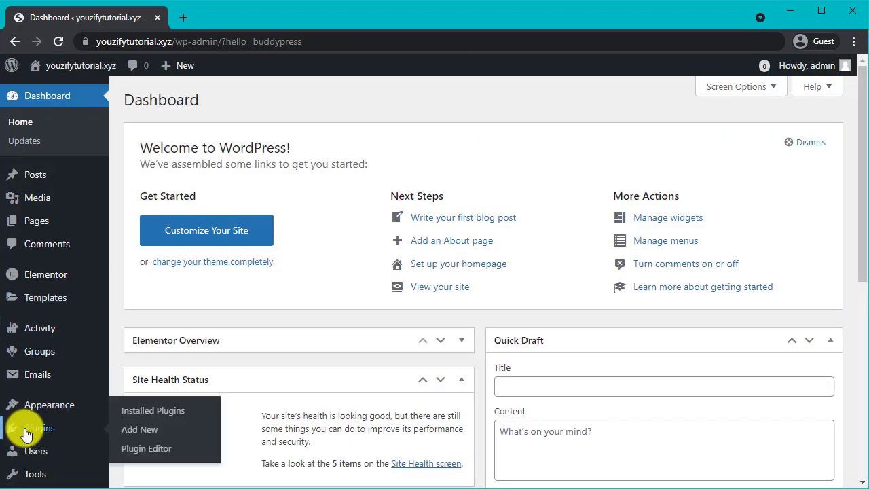
pyautogui.click(124, 430)
pyautogui.click(772, 142)
pyautogui.write('you')
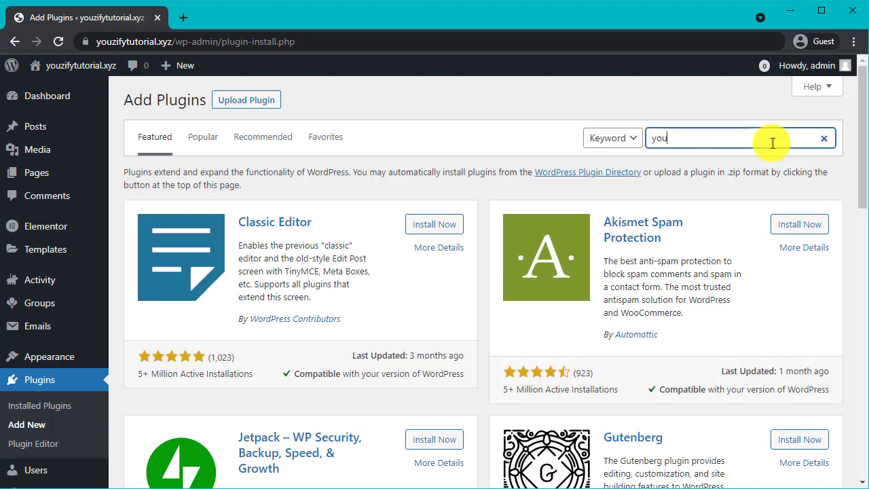
pyautogui.write('zify')
pyautogui.click(440, 215)
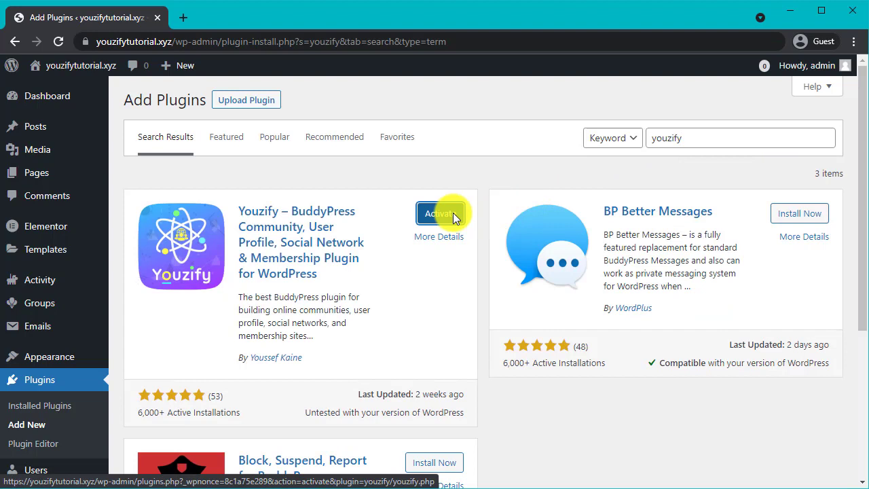
pyautogui.click(453, 213)
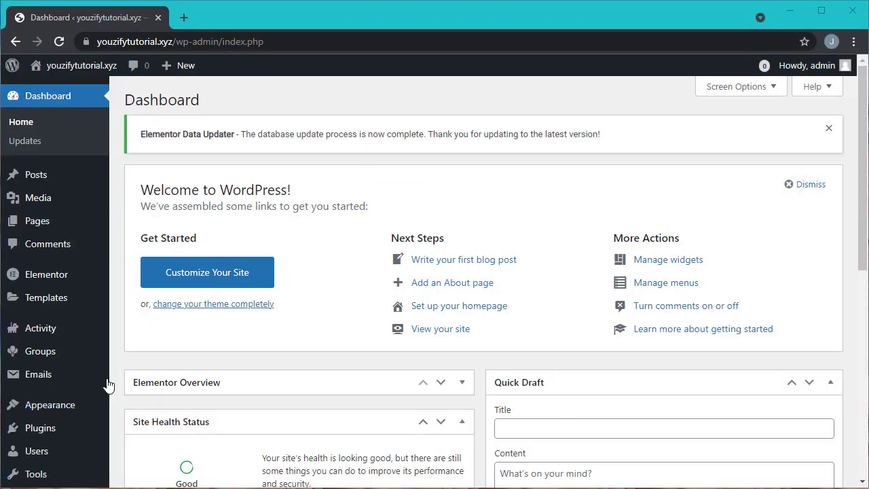
# In Settings > General, allow anyone to register under Membership
pyautogui.scroll(-5, 129, 218)
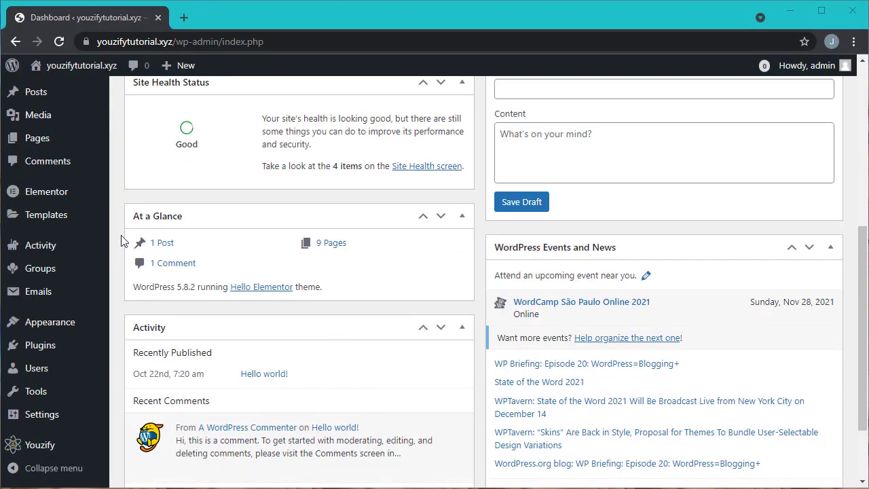
pyautogui.moveTo(44, 414)
pyautogui.click(141, 316)
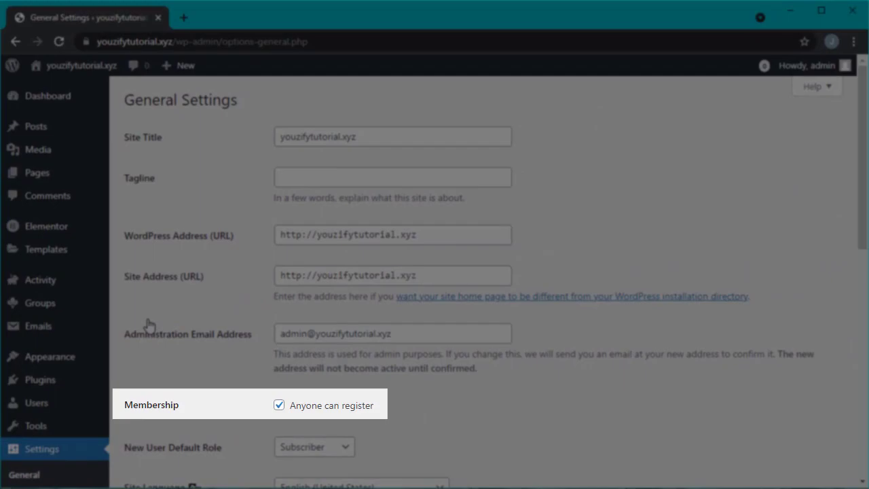
pyautogui.scroll(-3, 58, 425)
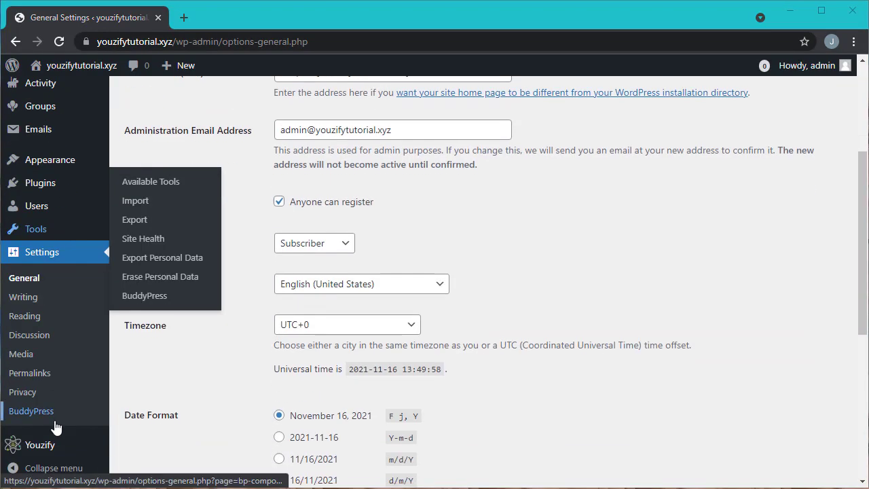
pyautogui.scroll(-1, 40, 462)
# Save Youzify's general settings with the Membership System Settings section enabled
pyautogui.moveTo(40, 448)
pyautogui.click(146, 373)
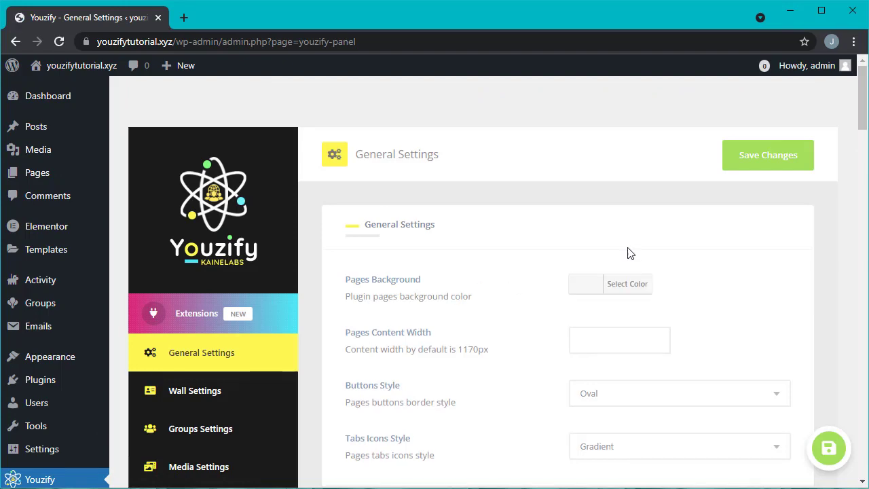
pyautogui.scroll(-5, 627, 252)
pyautogui.scroll(-7, 626, 253)
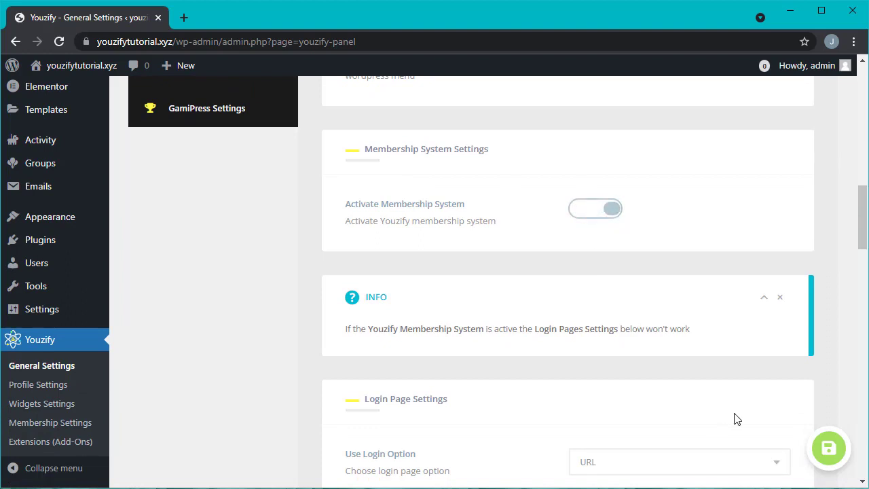
pyautogui.click(824, 454)
# Enable registration in Youzify's Register Settings and save
pyautogui.click(34, 424)
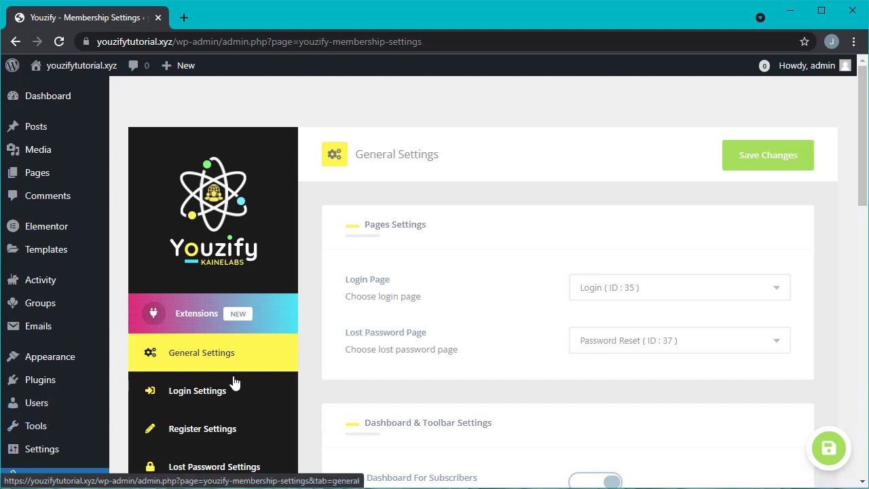
pyautogui.click(250, 435)
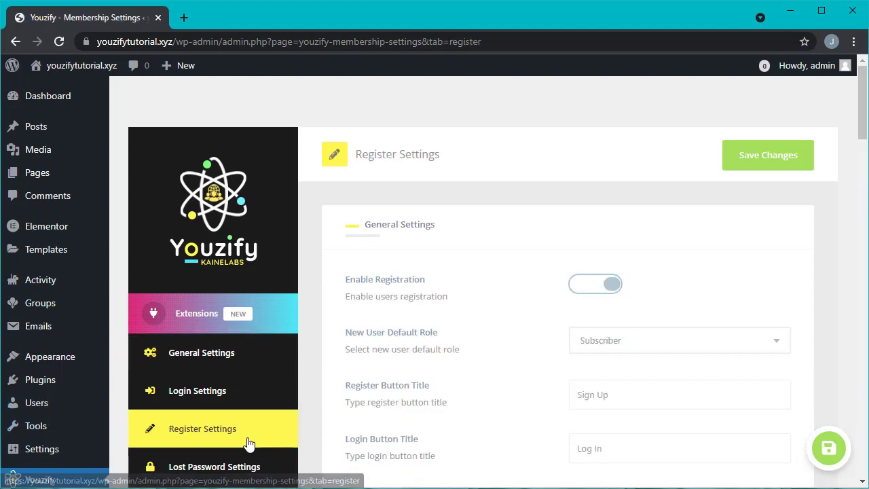
pyautogui.click(606, 284)
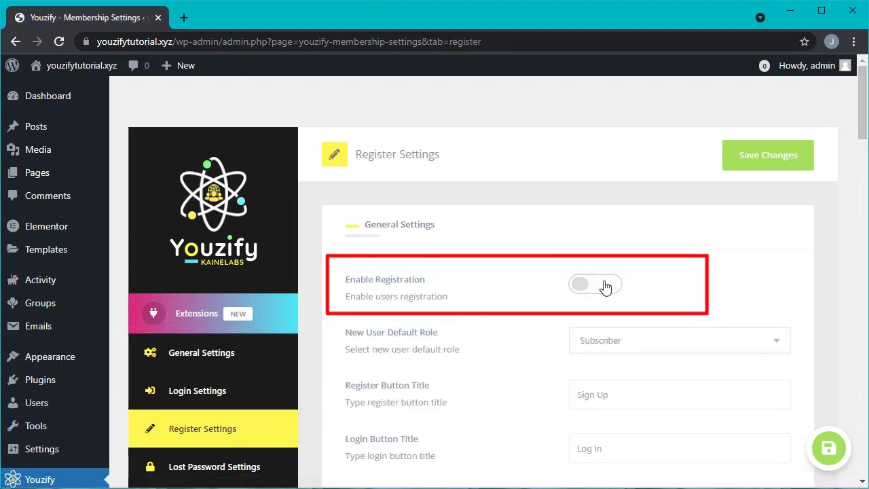
pyautogui.click(828, 447)
# Assign the Register page as BuddyPress's registration page and save the page settings
pyautogui.moveTo(27, 449)
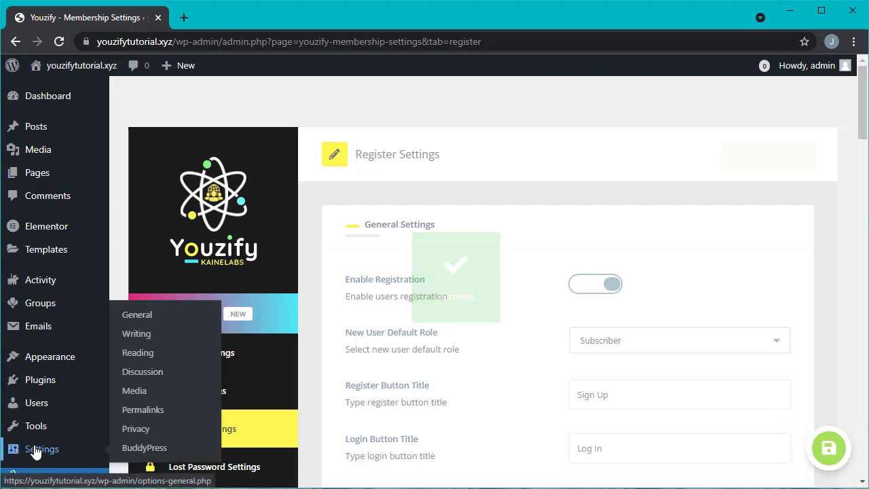
pyautogui.click(134, 450)
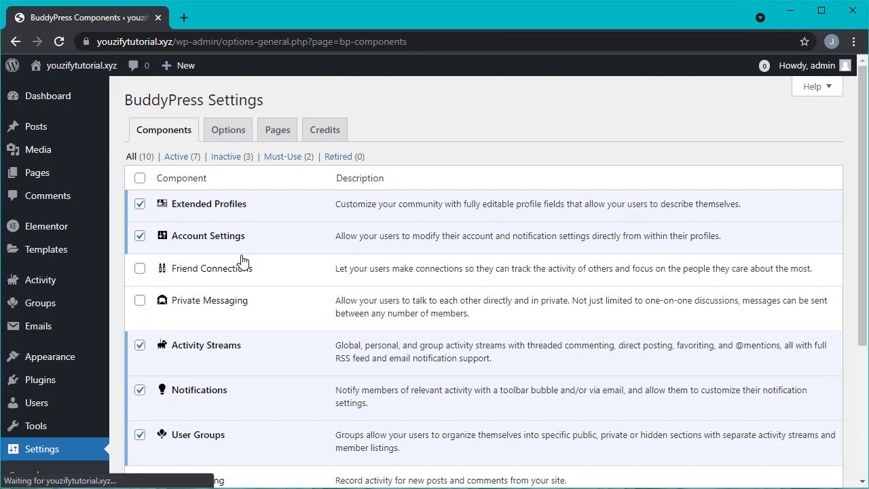
pyautogui.click(275, 145)
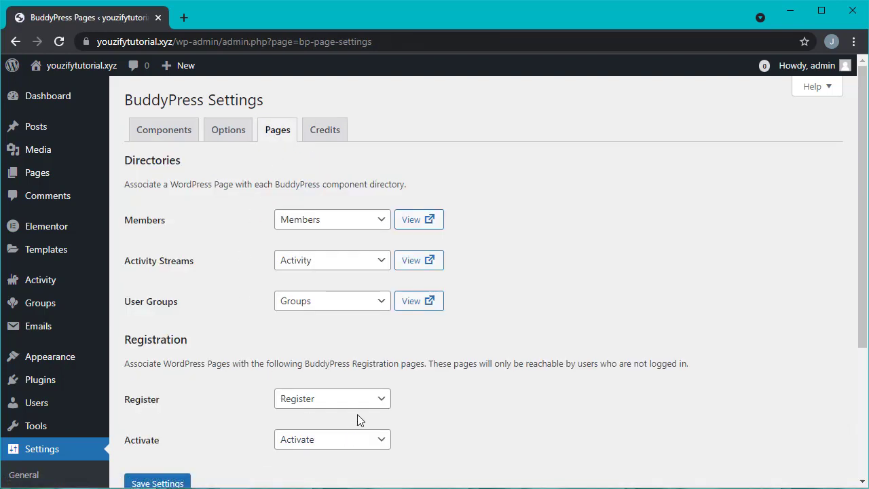
pyautogui.click(375, 401)
pyautogui.click(376, 401)
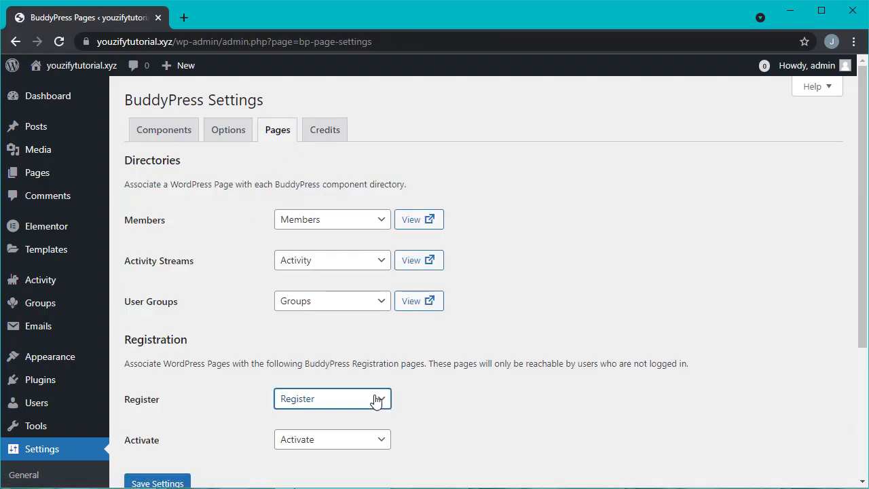
pyautogui.click(165, 484)
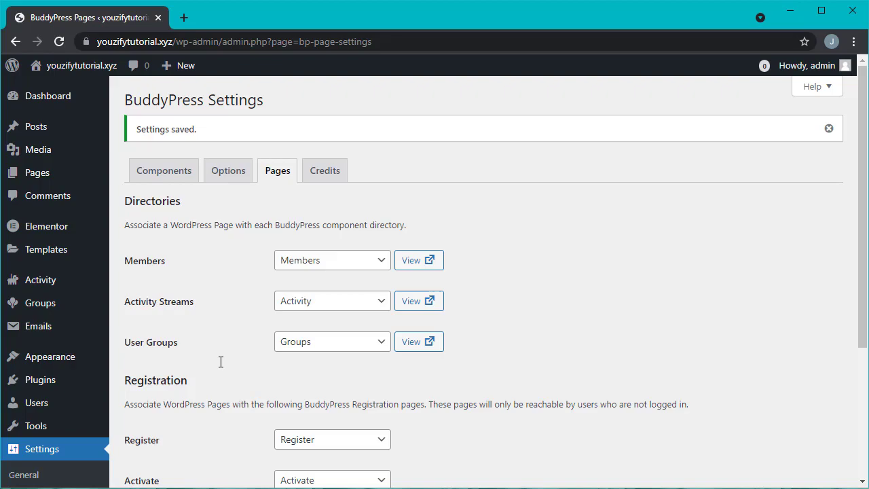
pyautogui.click(184, 18)
pyautogui.write('you')
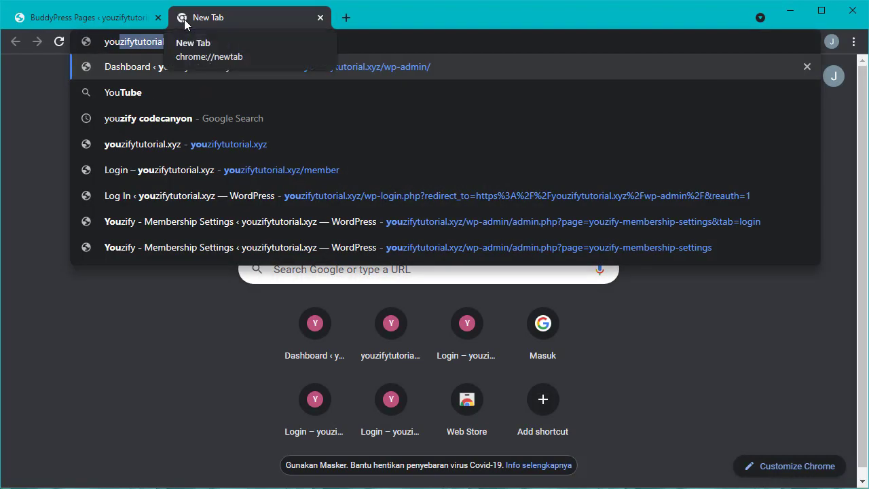
pyautogui.write('zifytutorial.xyz/register')
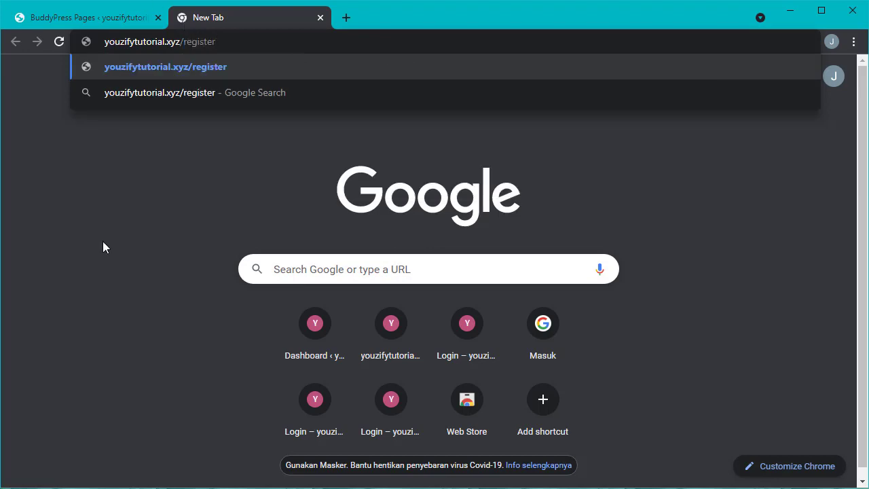
pyautogui.press('Return')
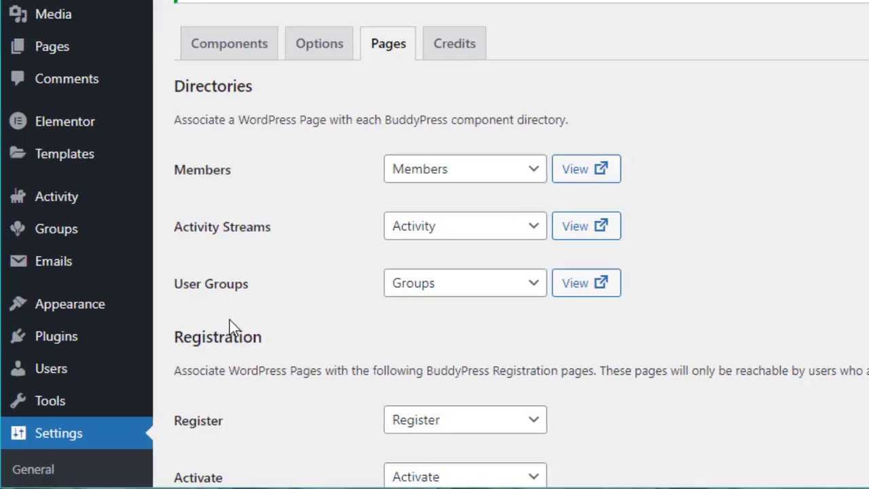
# Start a new profile field in Users > Profile Fields and name it 'Gender'
pyautogui.moveTo(102, 404)
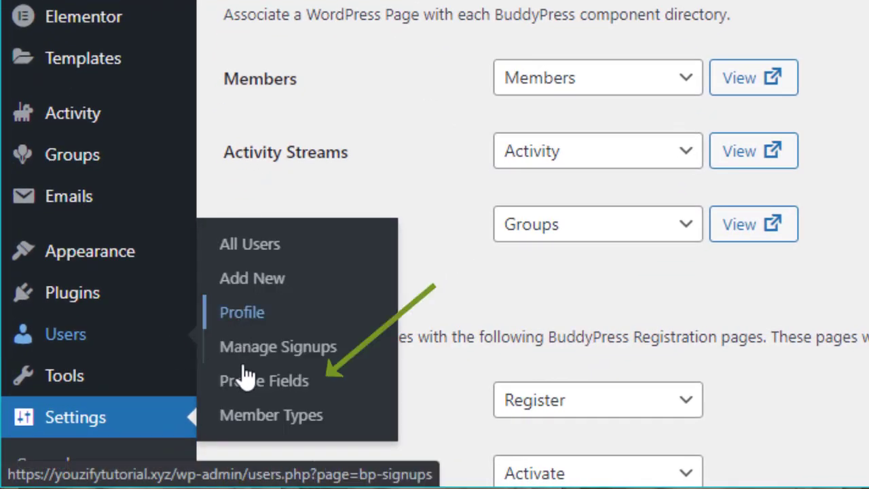
pyautogui.click(259, 391)
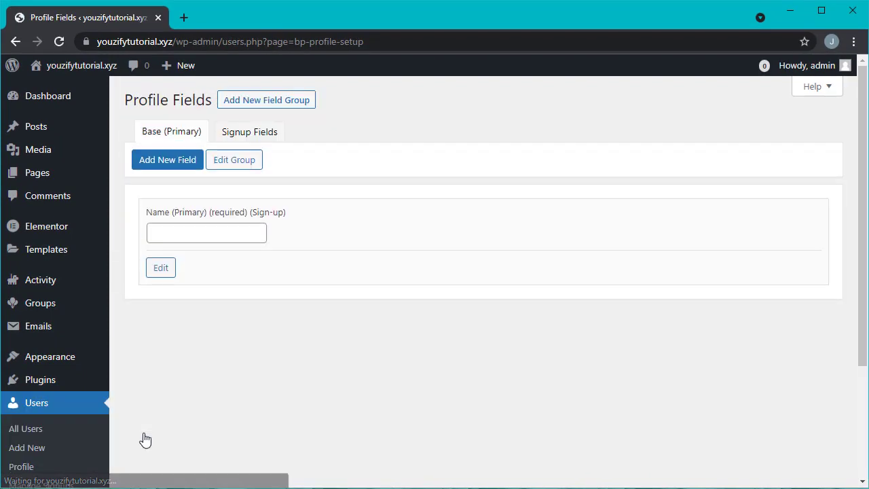
pyautogui.click(168, 161)
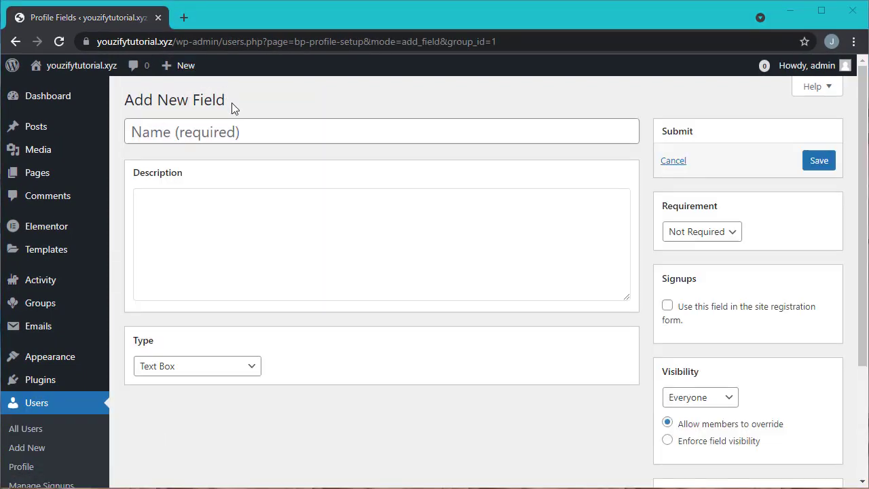
pyautogui.click(255, 130)
pyautogui.write('G')
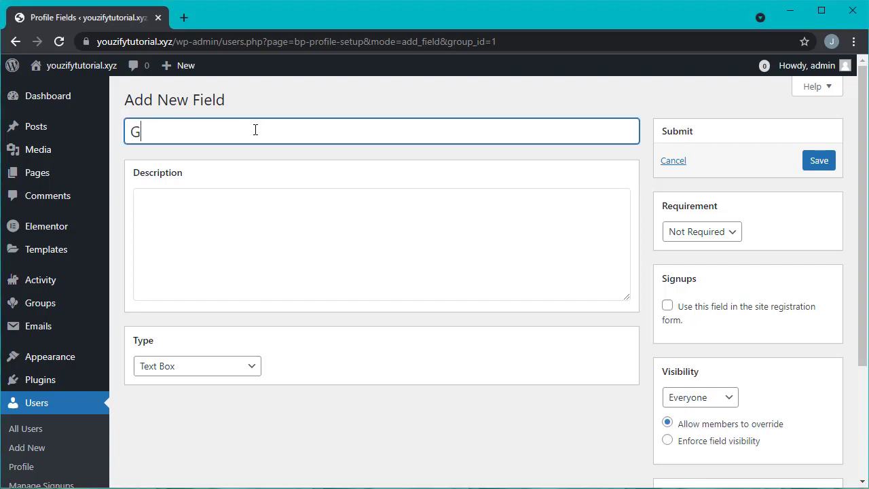
pyautogui.write('ender')
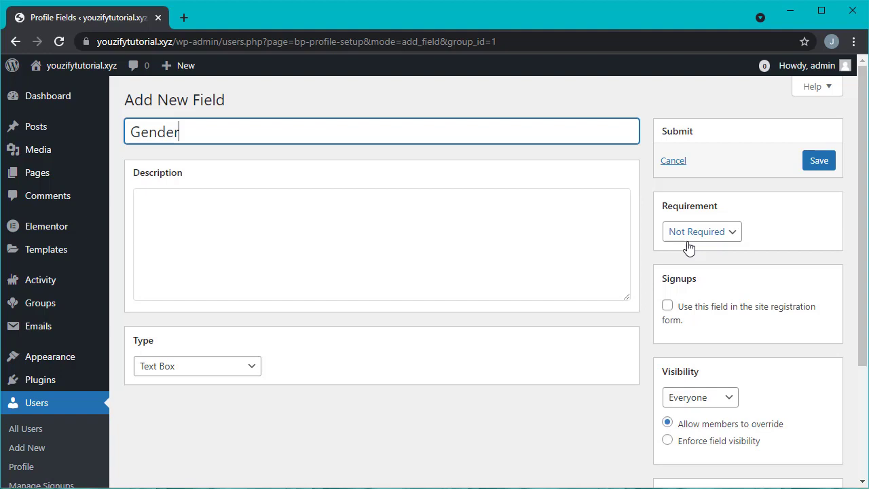
# Include Gender in Signups, make it Required, keep visibility Everyone, and save
pyautogui.click(722, 311)
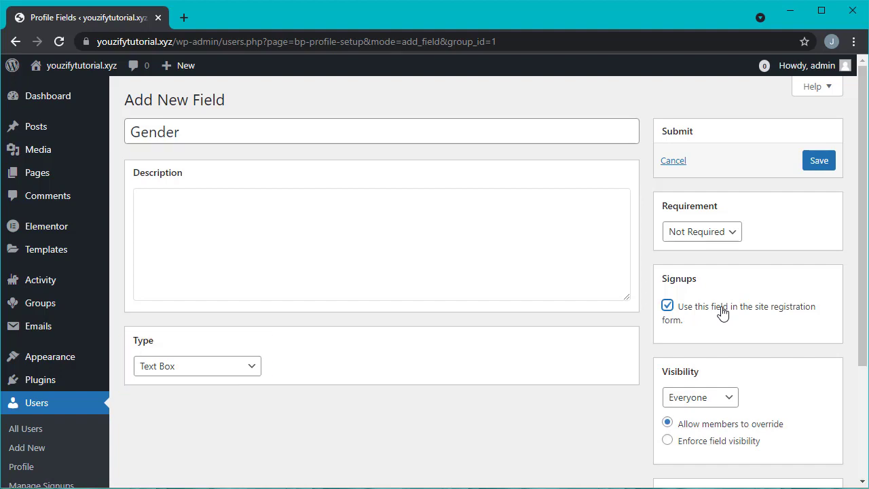
pyautogui.click(702, 232)
pyautogui.click(711, 244)
pyautogui.click(731, 398)
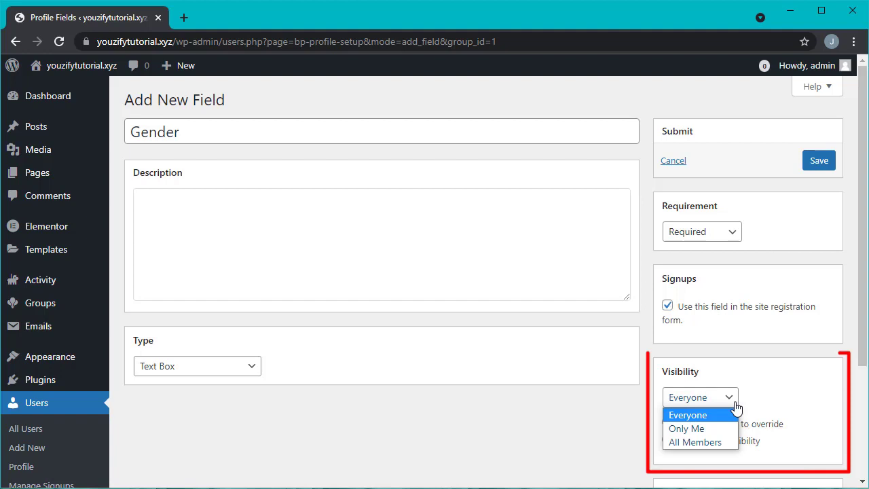
pyautogui.click(735, 403)
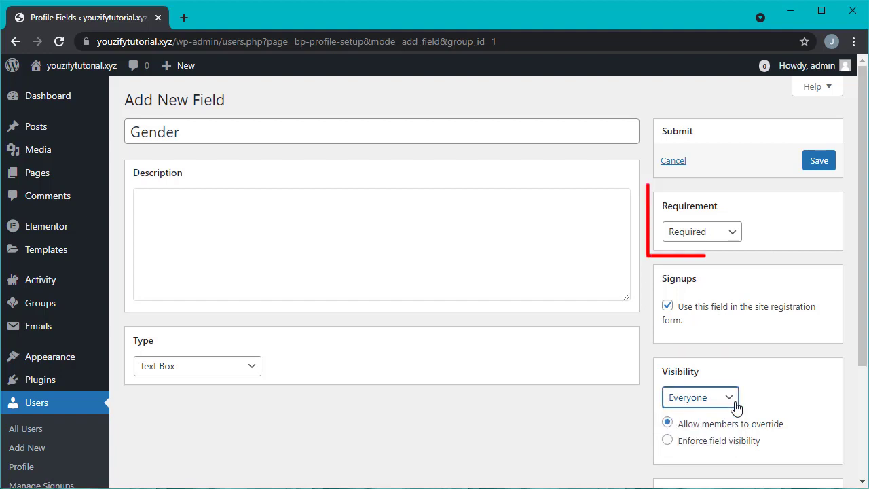
pyautogui.click(700, 235)
pyautogui.click(677, 237)
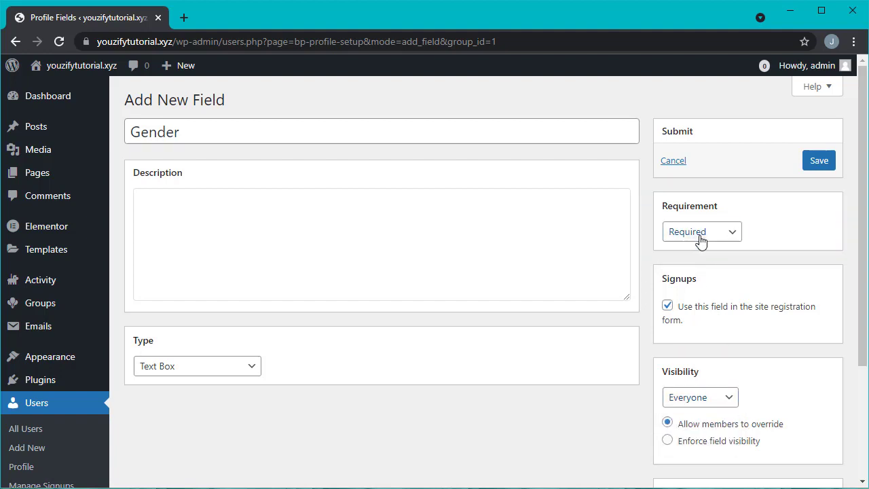
pyautogui.click(819, 162)
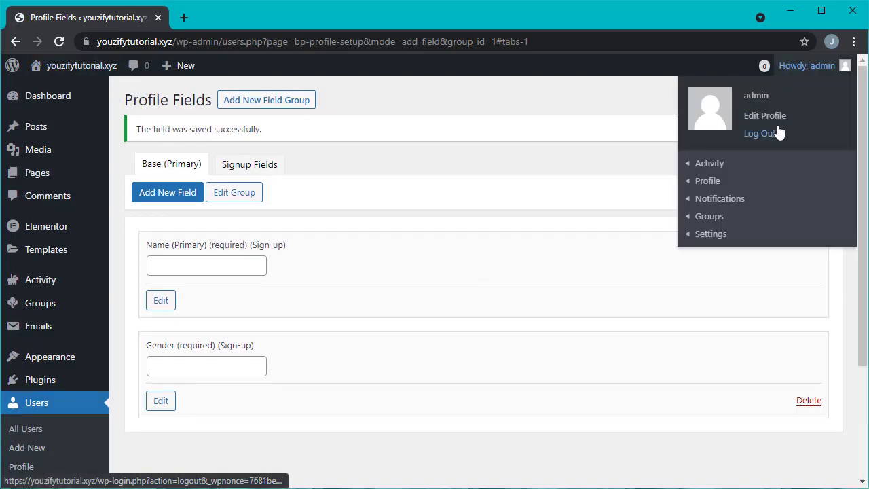
# Log out of the admin account and load youzifytutorial.xyz/register
pyautogui.click(779, 133)
pyautogui.moveTo(215, 42); pyautogui.dragTo(406, 56)
pyautogui.press('BackSpace')
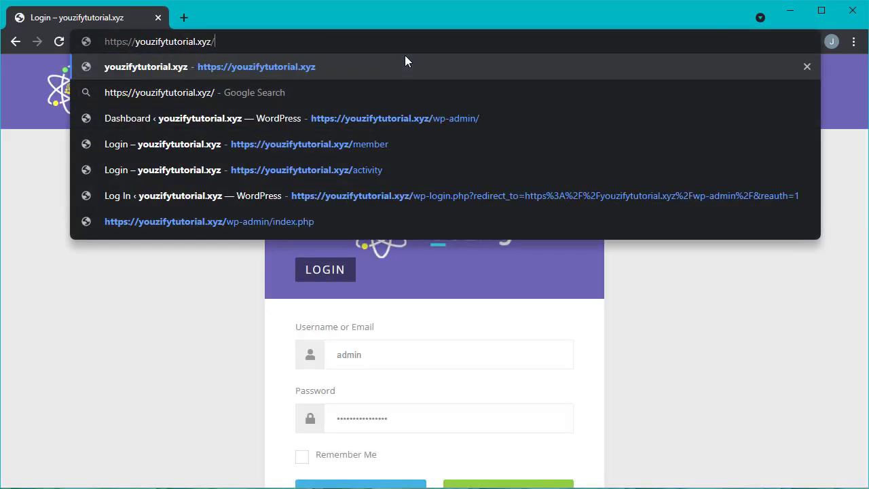
pyautogui.write('register')
pyautogui.press('Return')
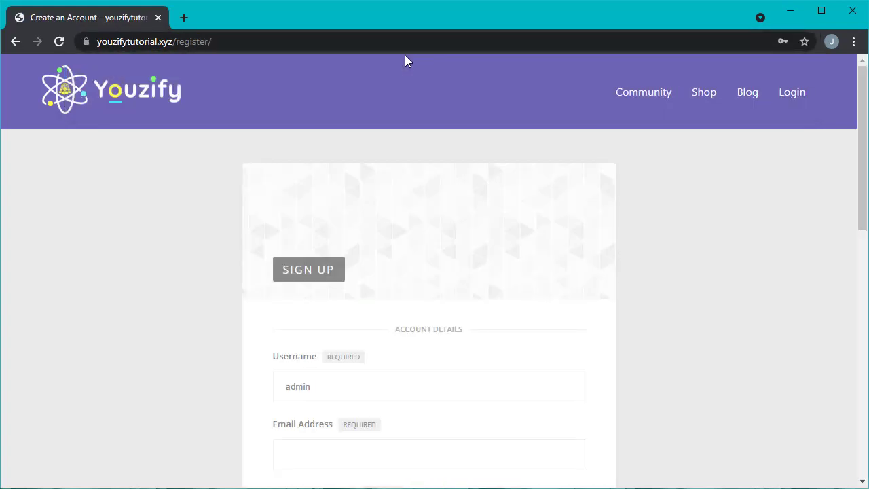
# Zoom the sign-up form to 75% and check the Gender field below Name
pyautogui.scroll(-3, 265, 289)
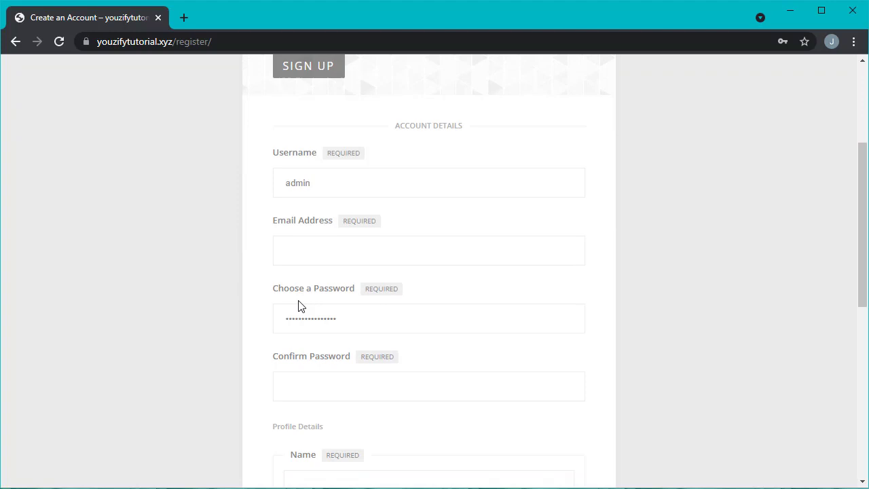
pyautogui.scroll(-2, 386, 261)
pyautogui.scroll(-1, 366, 291)
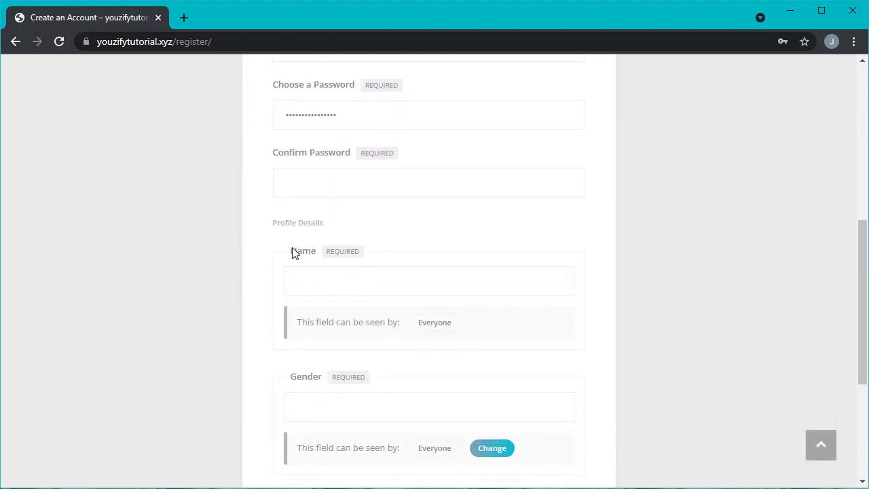
pyautogui.click(323, 278)
pyautogui.scroll(-2, 353, 325)
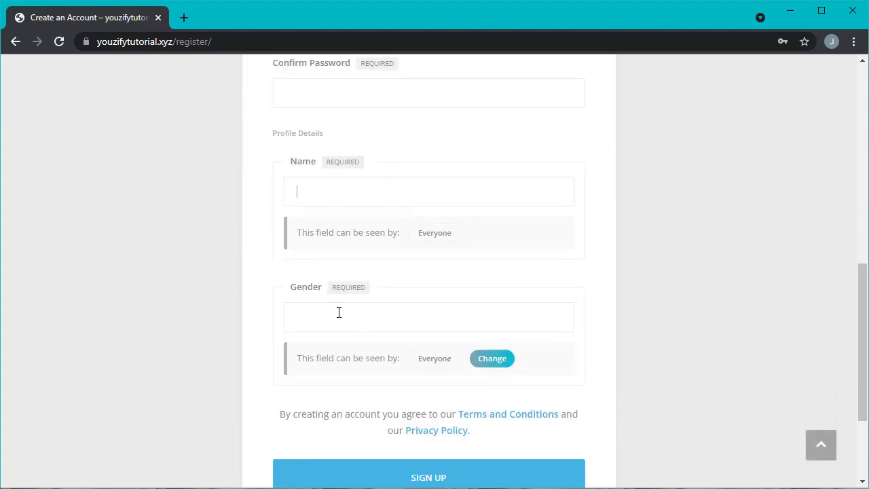
pyautogui.scroll(-2, 378, 340)
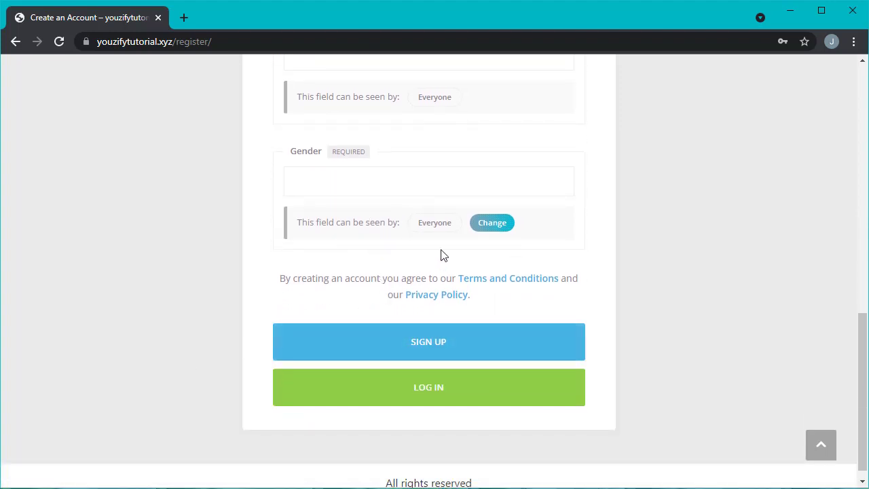
pyautogui.scroll(10, 723, 299)
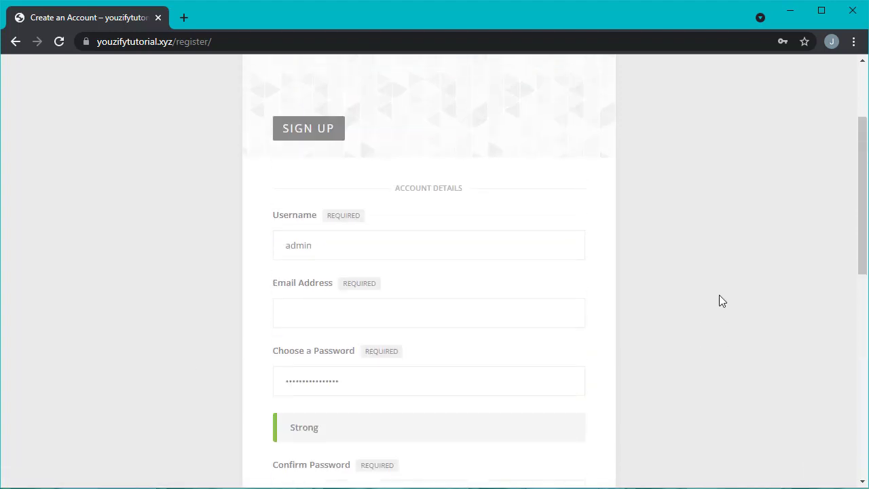
pyautogui.hotkey('ctrl', '-')
pyautogui.hotkey('ctrl', '-')
pyautogui.hotkey('ctrl', '-')
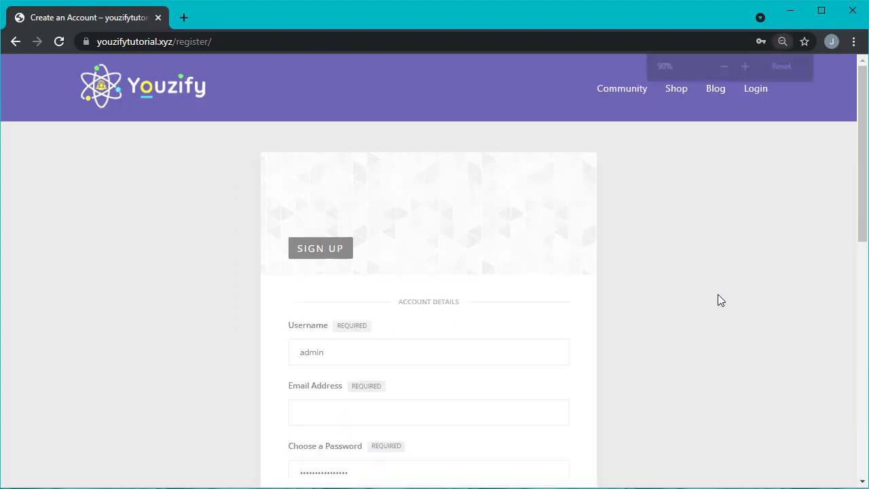
pyautogui.scroll(-5, 720, 305)
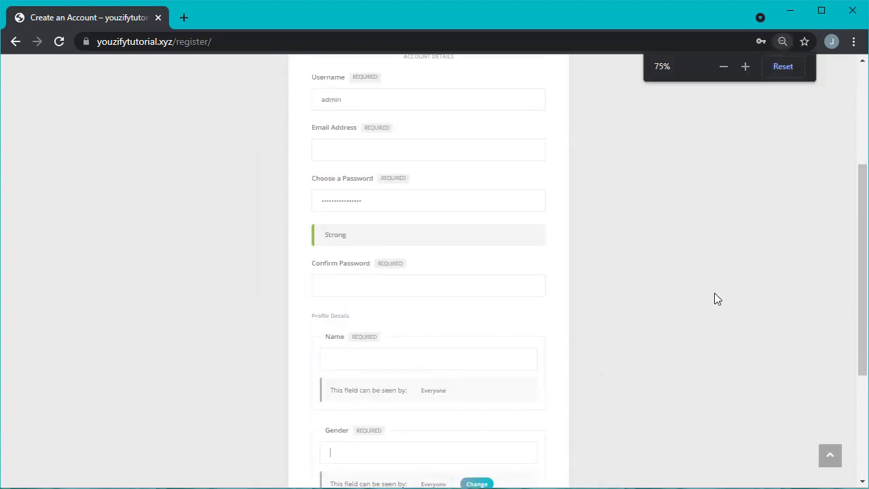